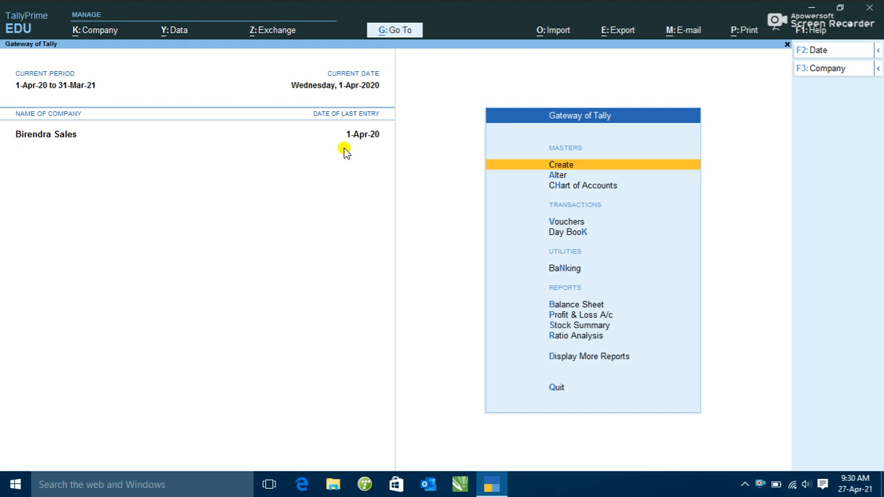
Open voucher entry from the Gateway of Tally and bring up a purchase voucher.
key("Down")
key("Up")
key("Down")
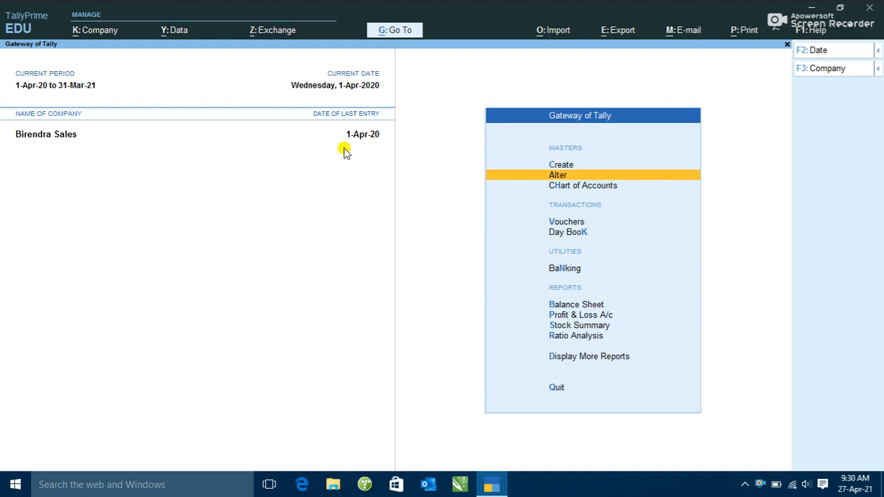
key("Down")
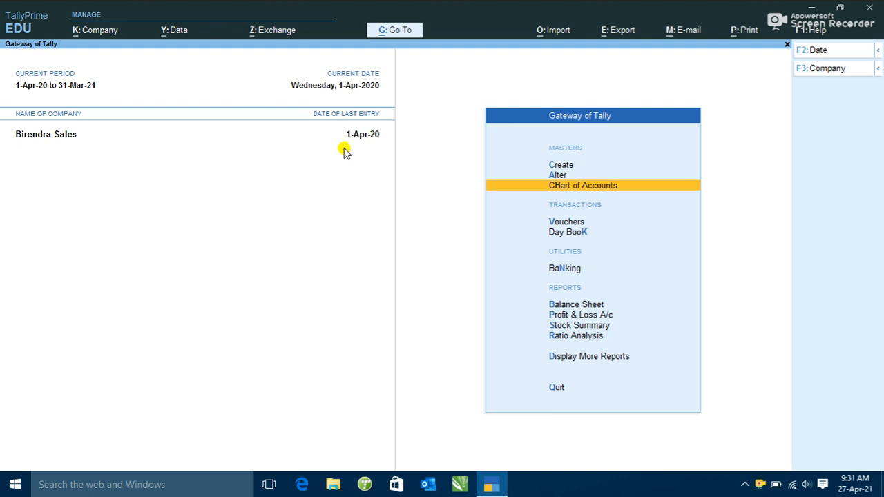
key("Down")
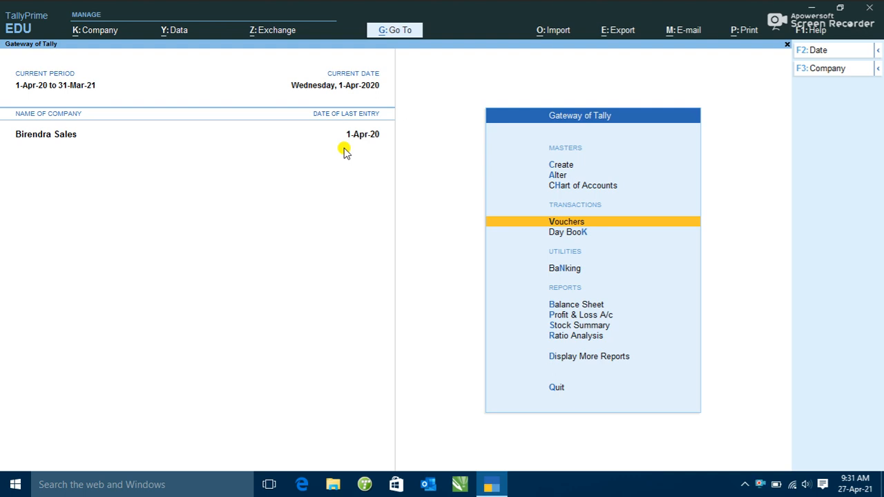
key("Return")
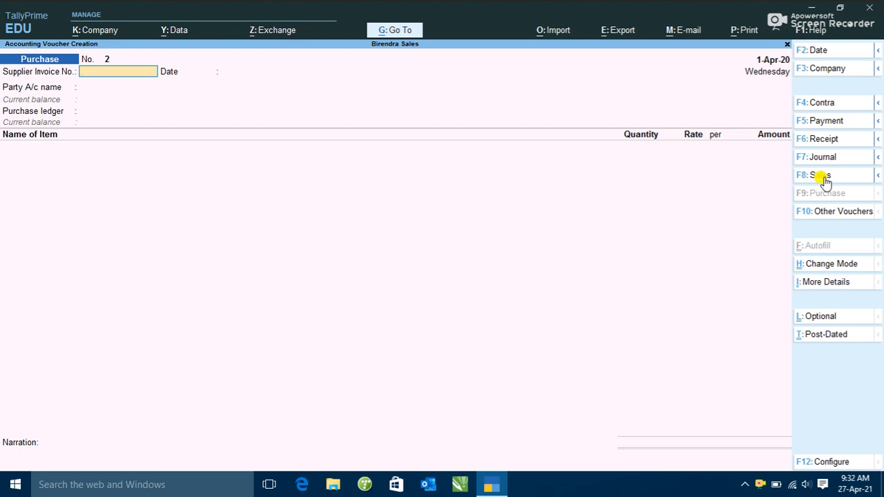
Enter supplier invoice number 360 on the purchase voucher and accept the invoice date 1-Apr-20.
type("360")
key("Return")
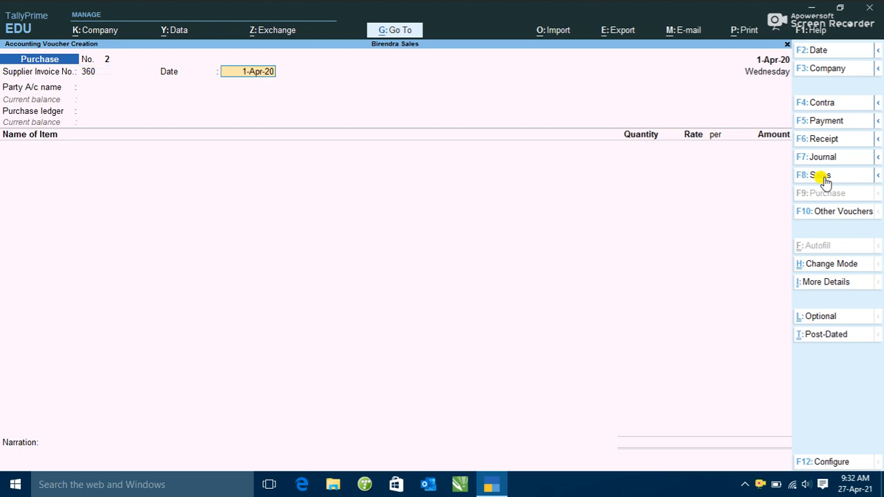
key("Return")
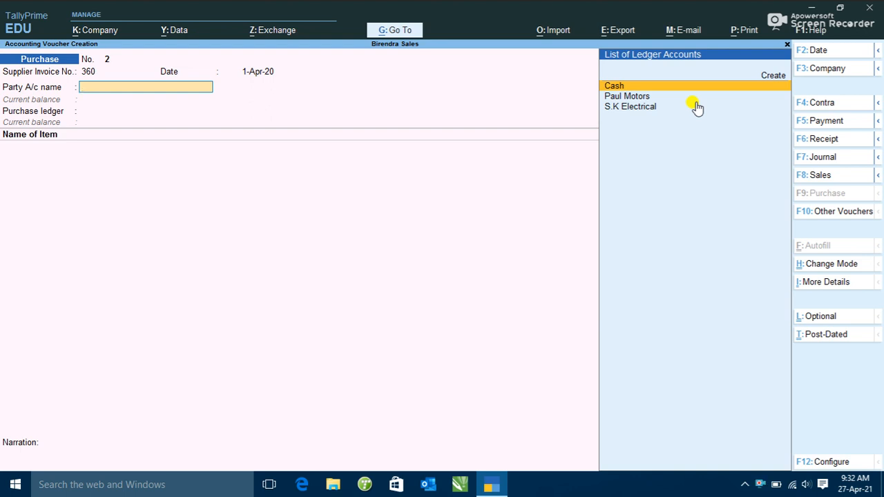
Start a new party ledger named Sumam Electrical under Sundry Creditors, with bill-by-bill balances set to No.
key("Up")
key("Return")
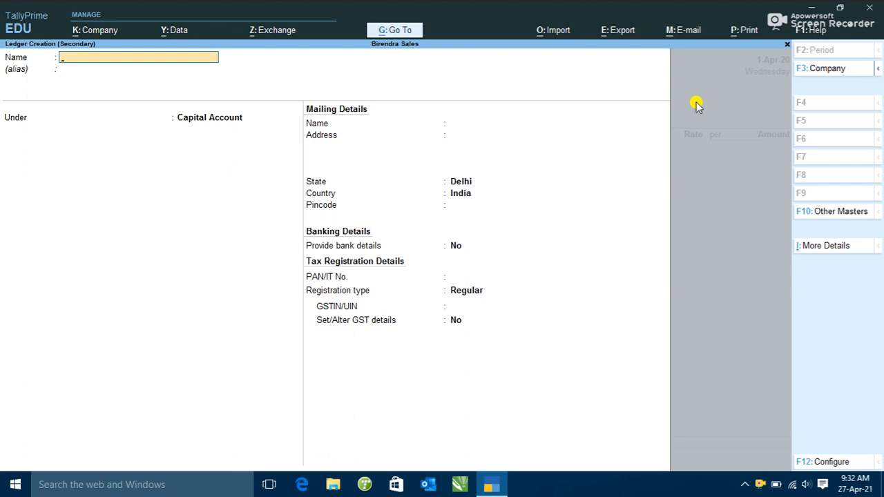
type("Sumam Electric")
key("Return")
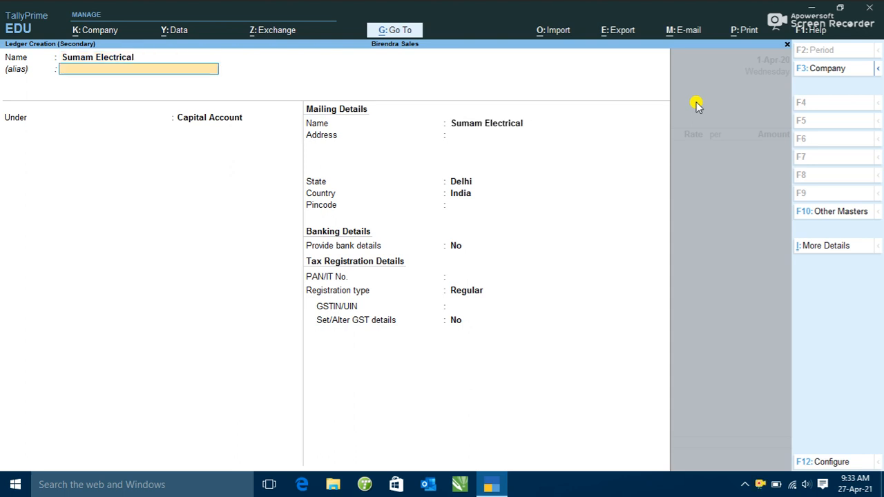
key("Return")
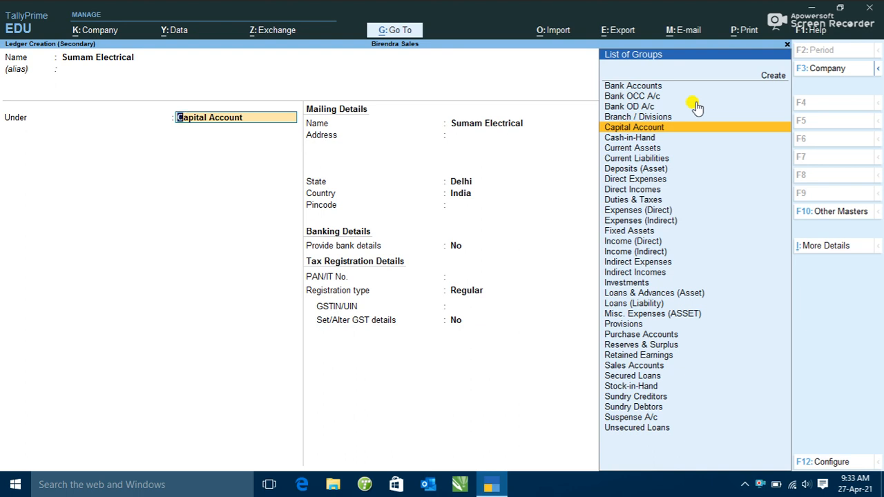
type("Sun")
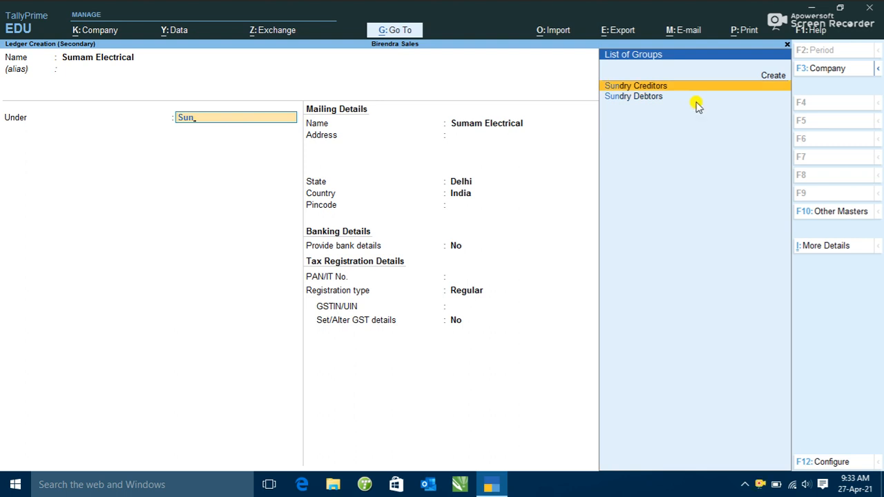
key("Return")
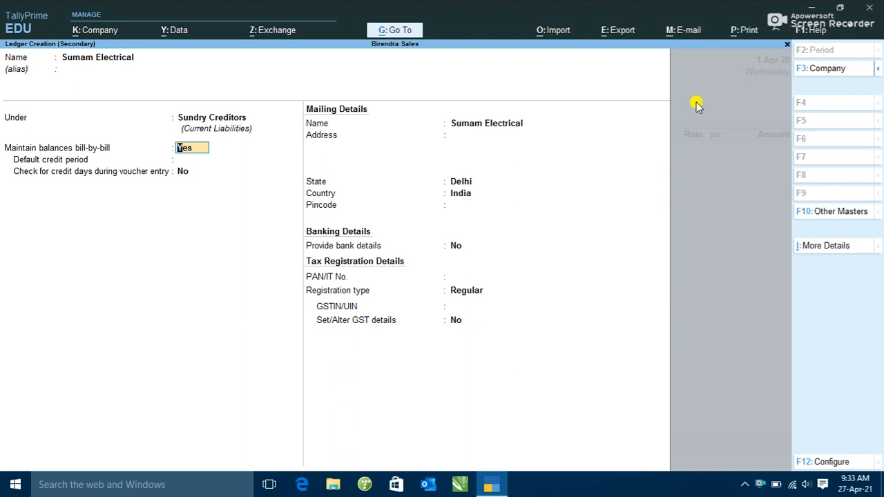
type("n")
key("Return")
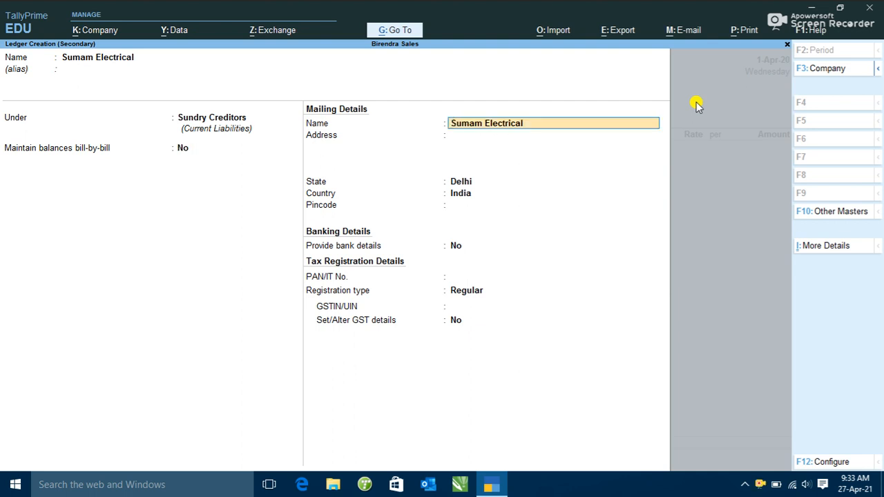
Keep the ledger's mailing name, state Delhi, no bank details and Regular registration type, leaving address, pincode and PAN blank.
key("Return")
key("Return")
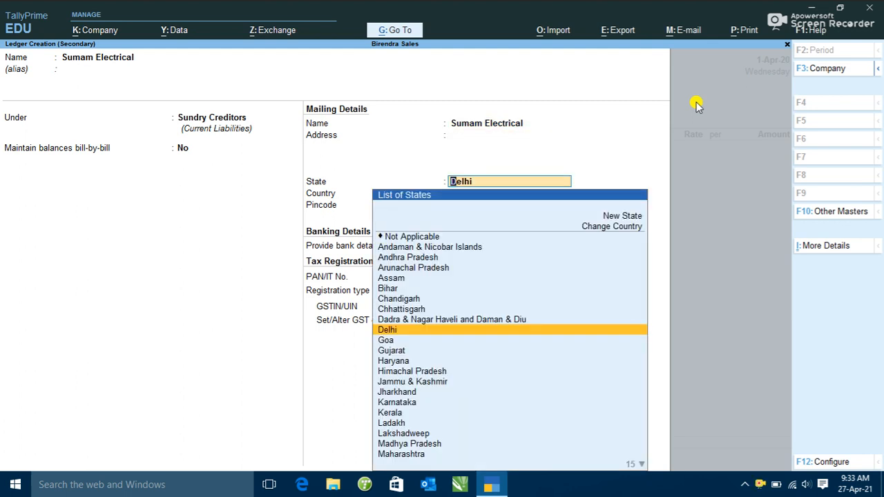
key("Return")
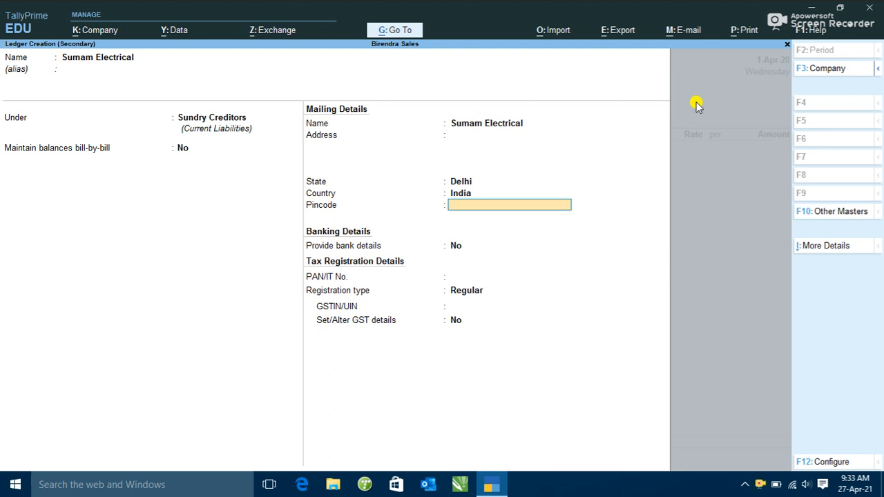
key("Return")
key("Return")
key("Return")
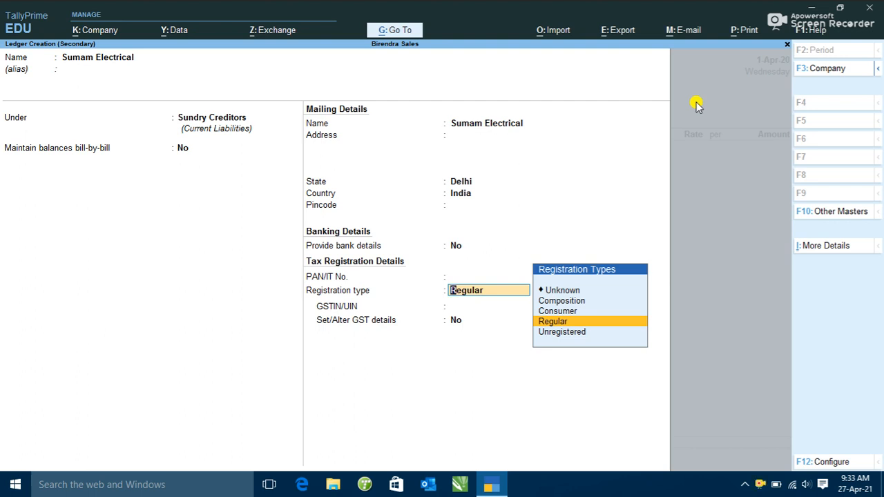
key("Return")
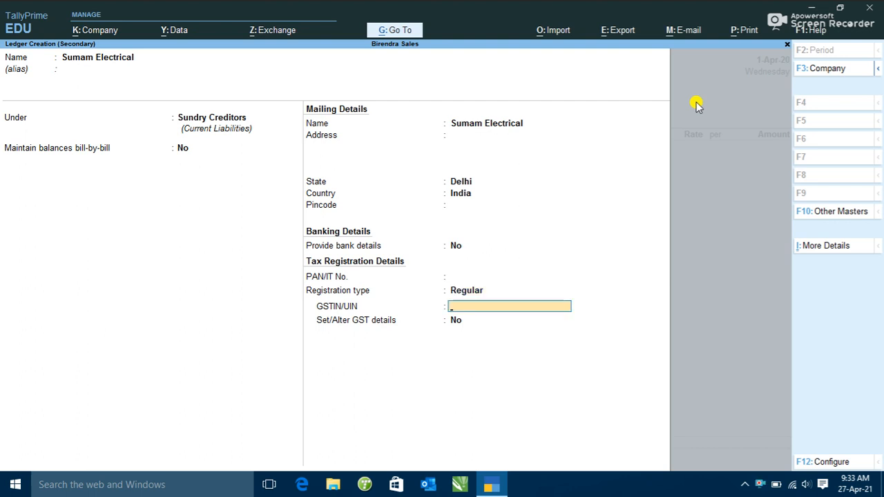
Enter the supplier's GSTIN/UIN, keep Set/Alter GST details at No and save the party ledger.
type("07GFSA")
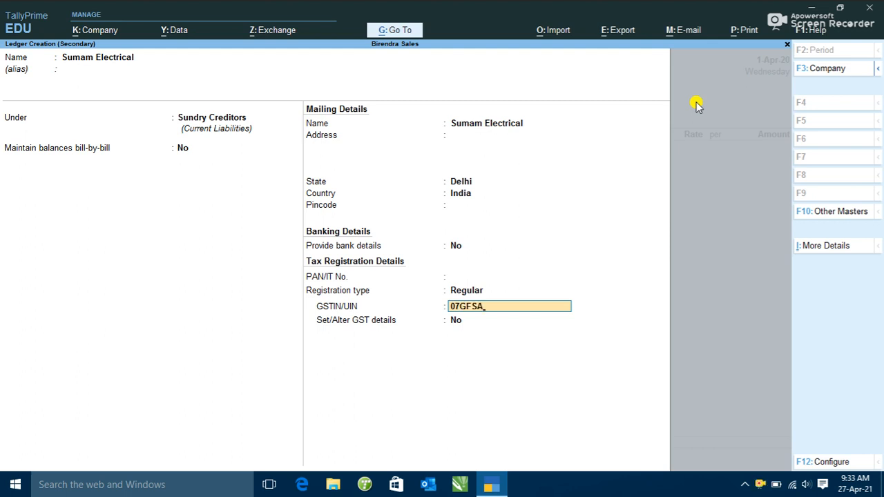
type("36958RED")
key("Return")
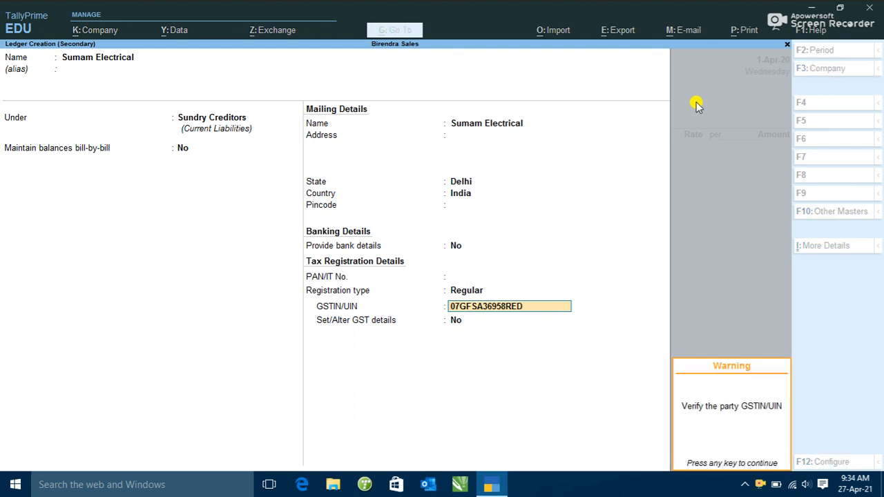
key("Return")
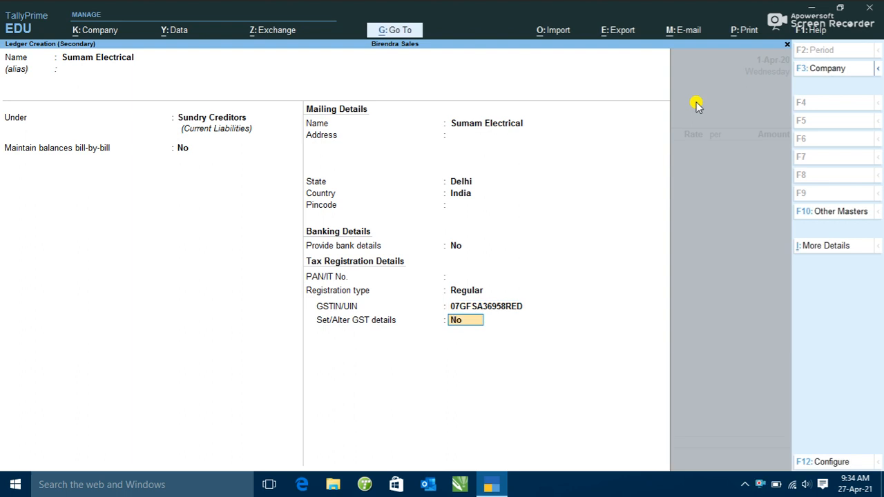
key("Return")
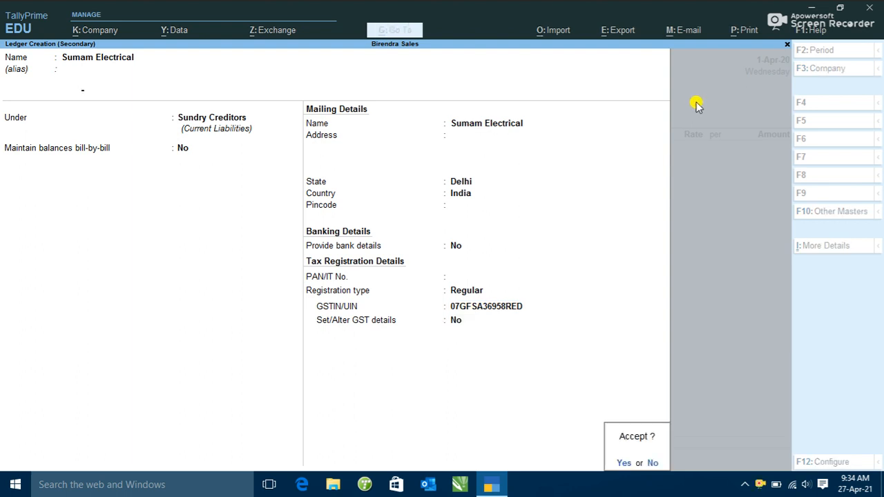
key("Return")
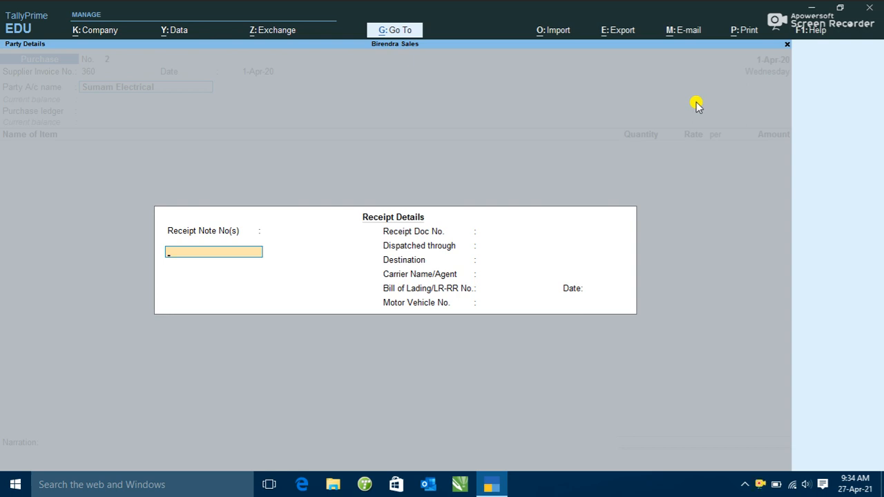
Pass through the voucher's receipt details, leaving every field blank.
key("Return")
key("Return")
key("Return")
key("Return")
key("Return")
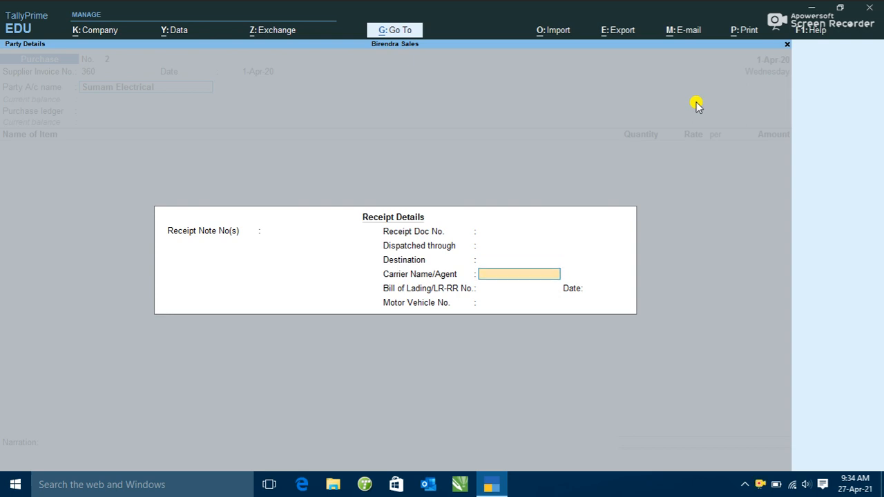
key("Return")
key("Return")
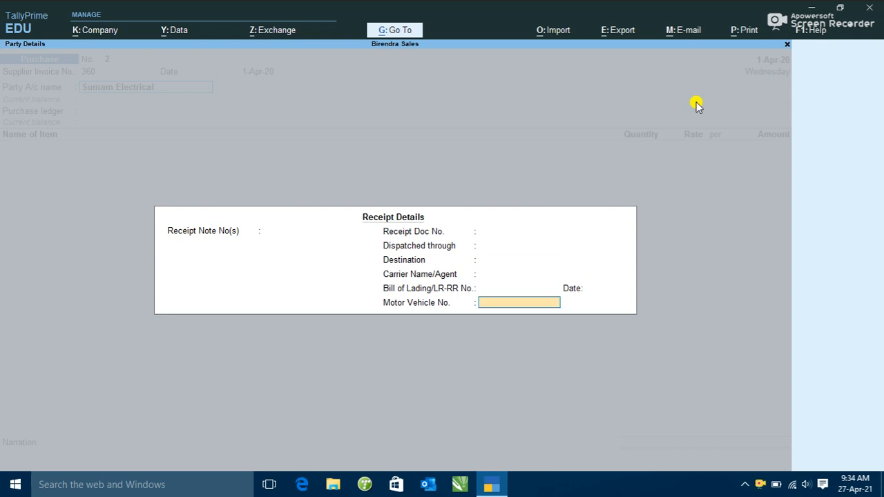
key("Return")
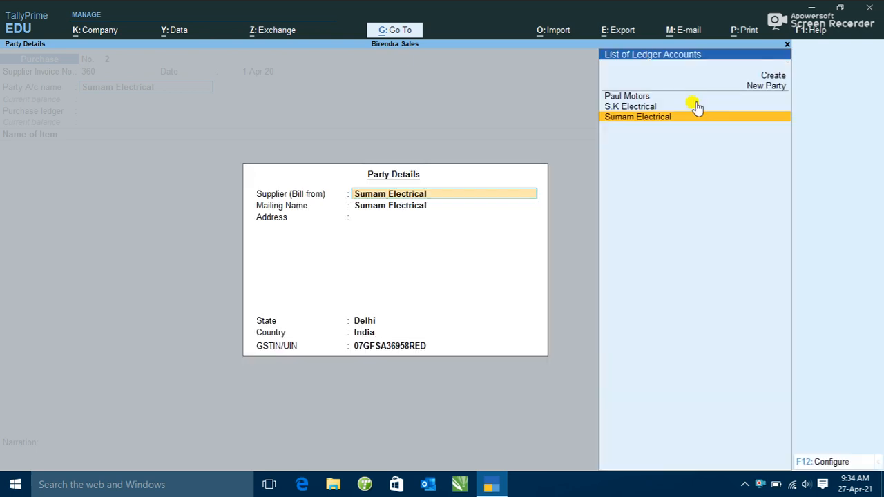
Accept the party details with Sumam Electrical as supplier and mailing name, leaving the address blank.
key("Return")
key("Return")
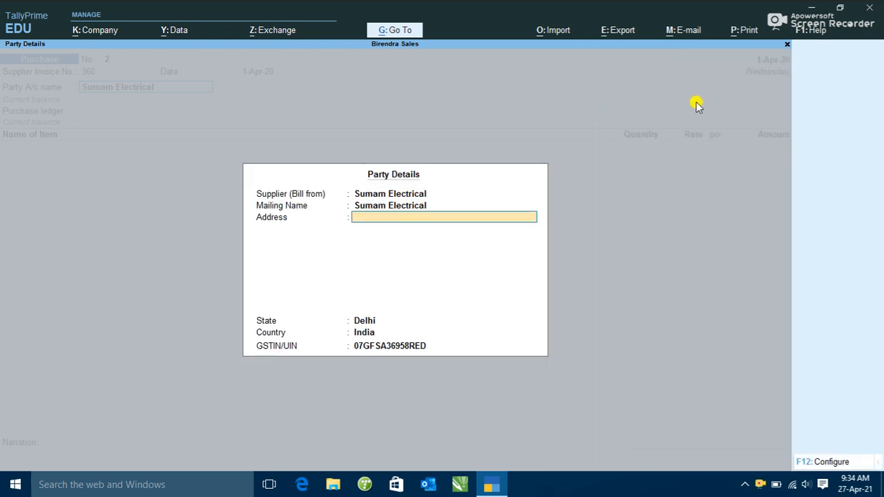
key("Return")
key("Return")
key("Return")
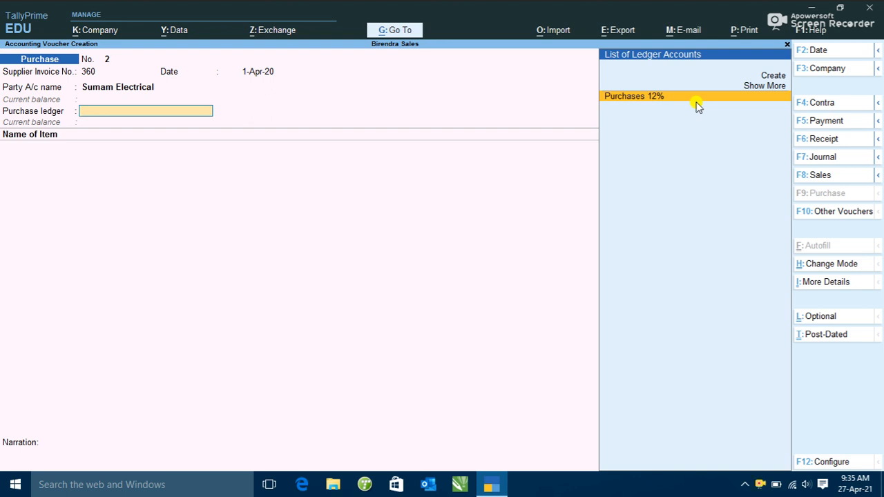
Start a new purchase ledger named Purchases 18% under Purchase Accounts.
key("Up")
key("Up")
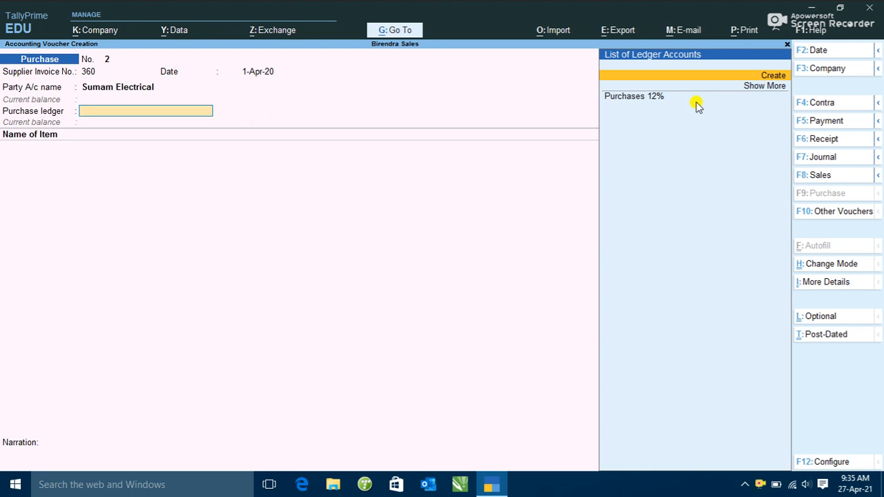
key("Return")
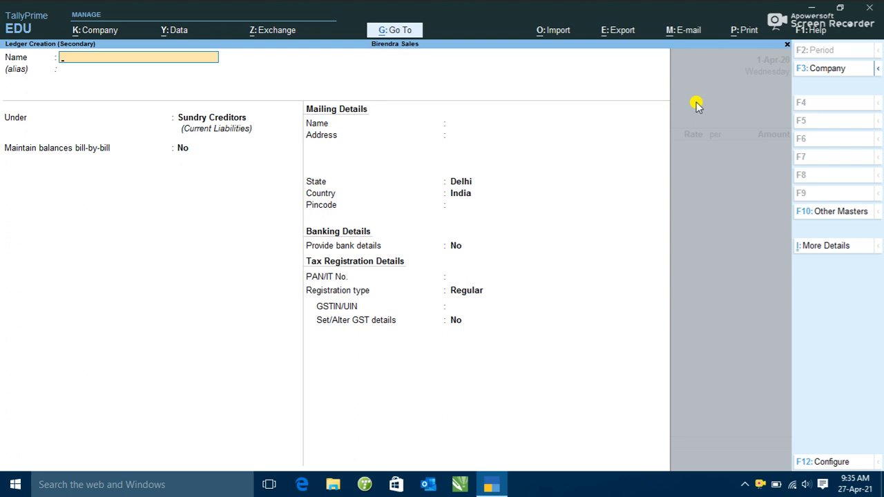
type("Purchases 18%")
key("Return")
key("Return")
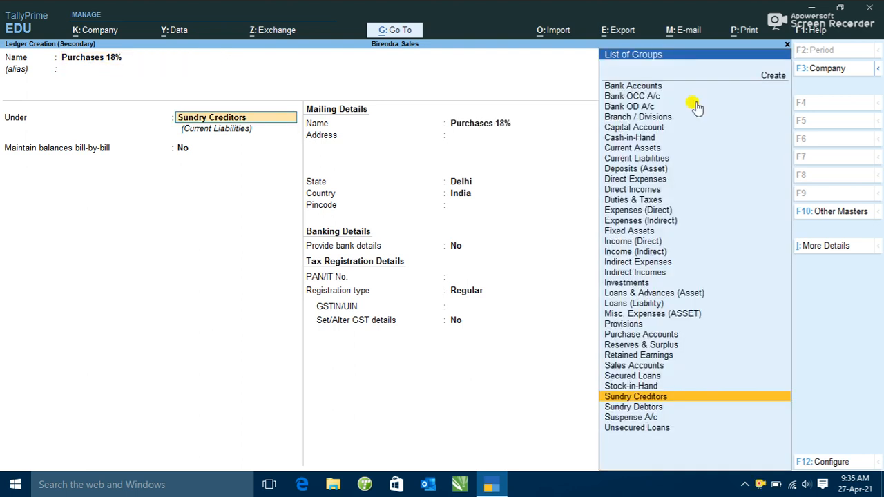
type("Pur")
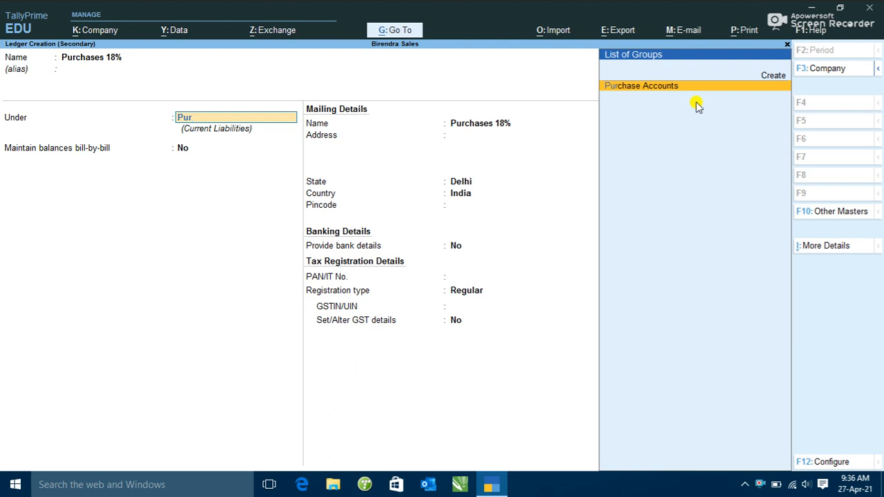
key("Return")
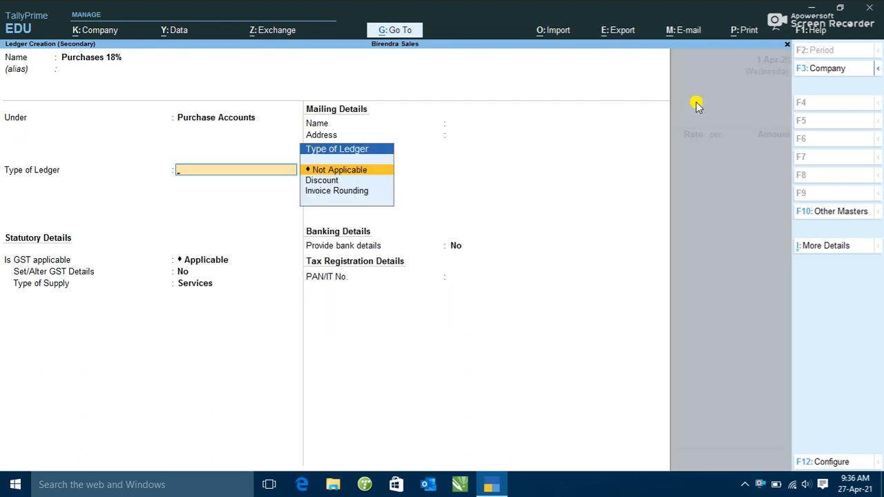
Save the purchase ledger with type Not Applicable, GST Applicable, GST details No, supply type Services and no bank details.
key("Return")
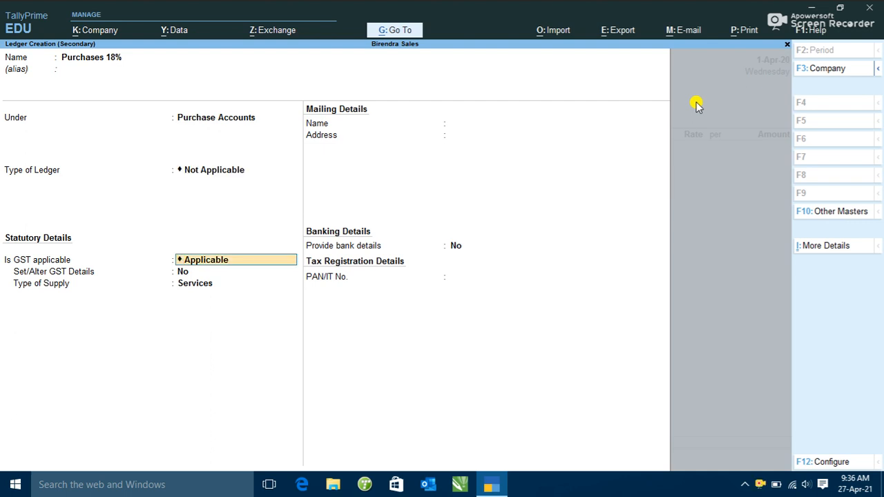
key("Return")
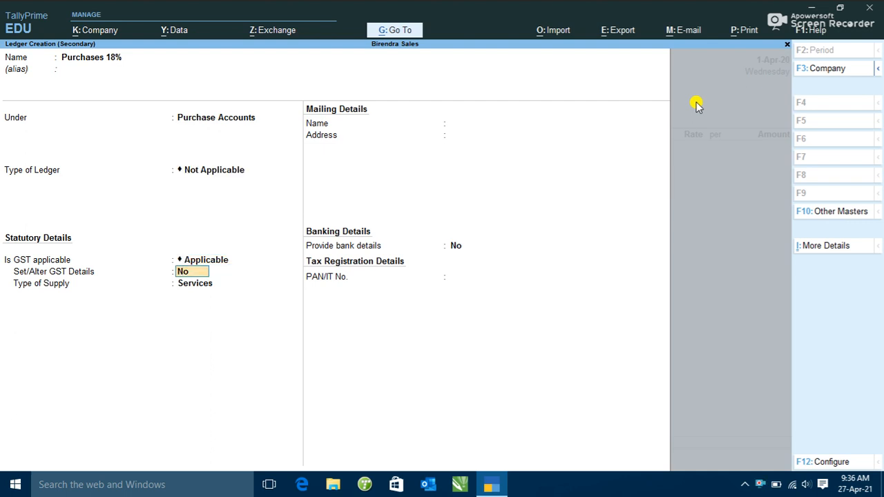
key("Return")
key("Return")
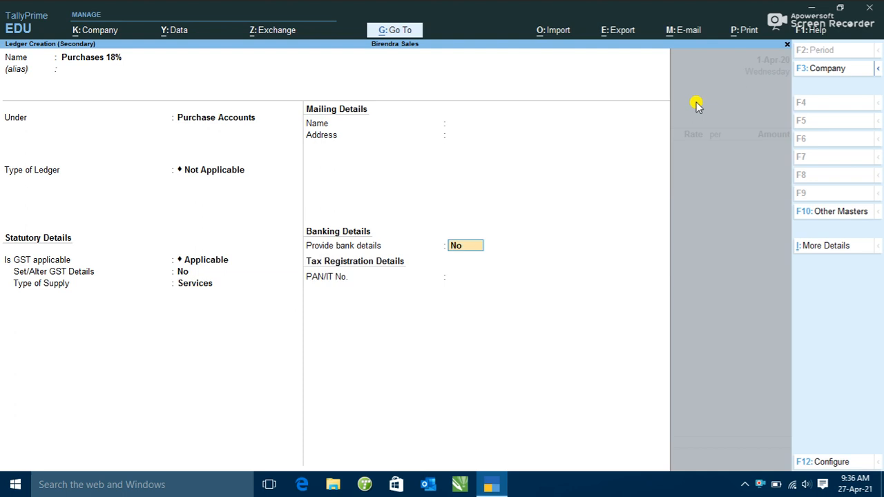
key("Return")
key("Escape")
key("Return")
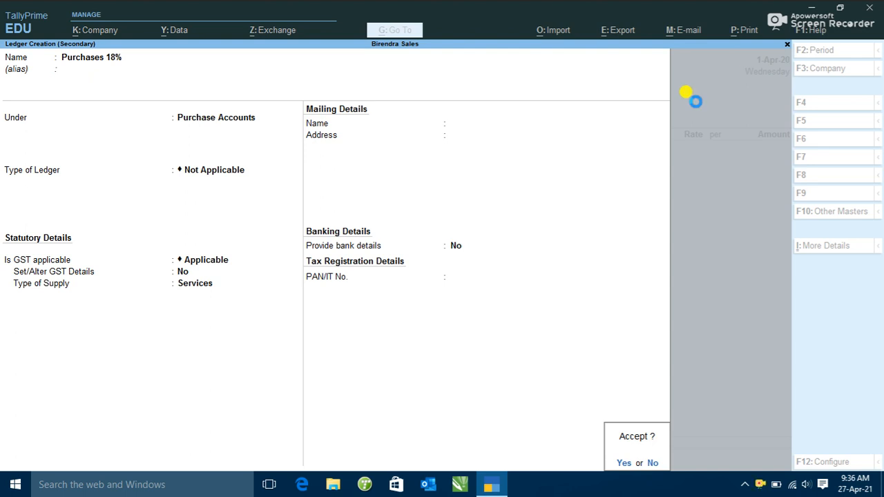
Confirm the purchase ledger and start a new stock item named Key Board with a blank alias.
key("y")
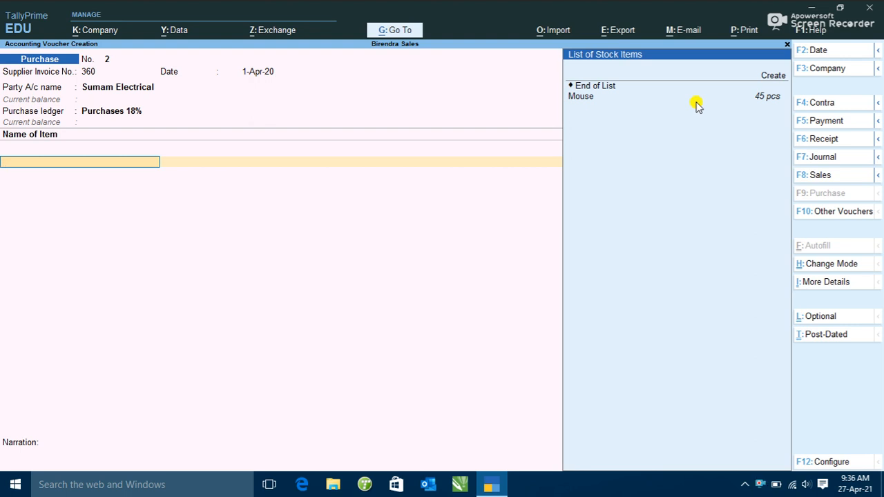
key("Return")
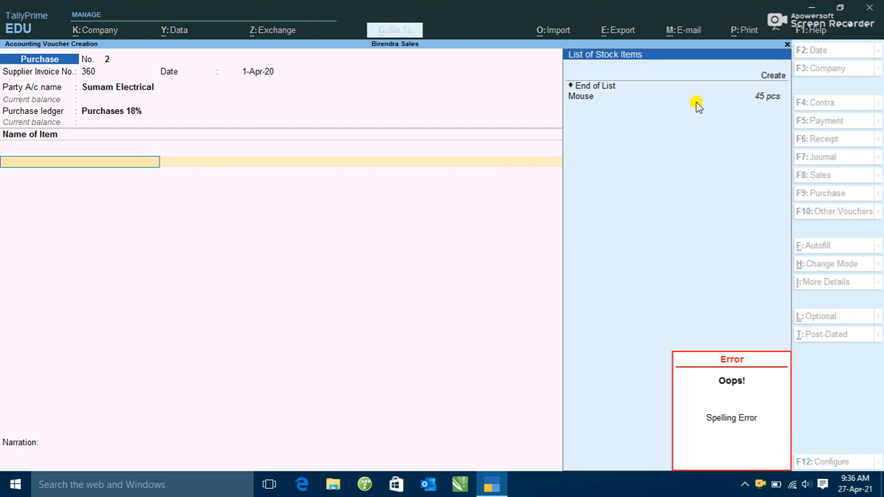
key("Escape")
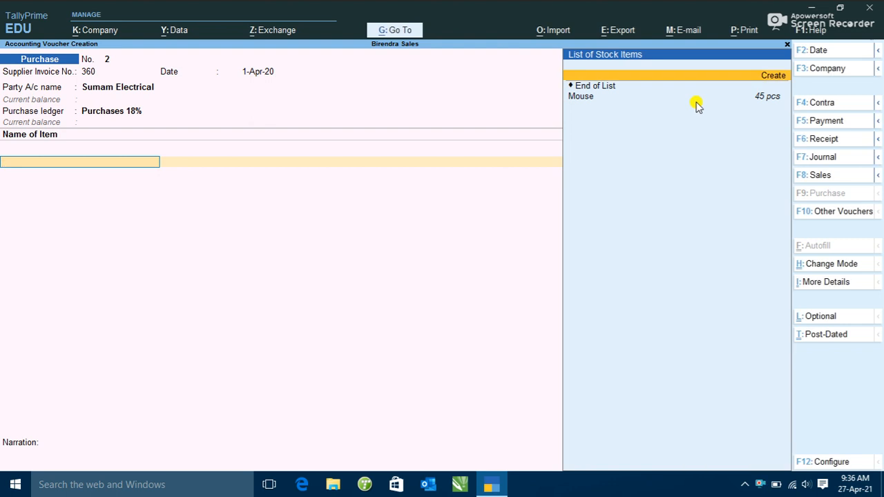
key("alt+c")
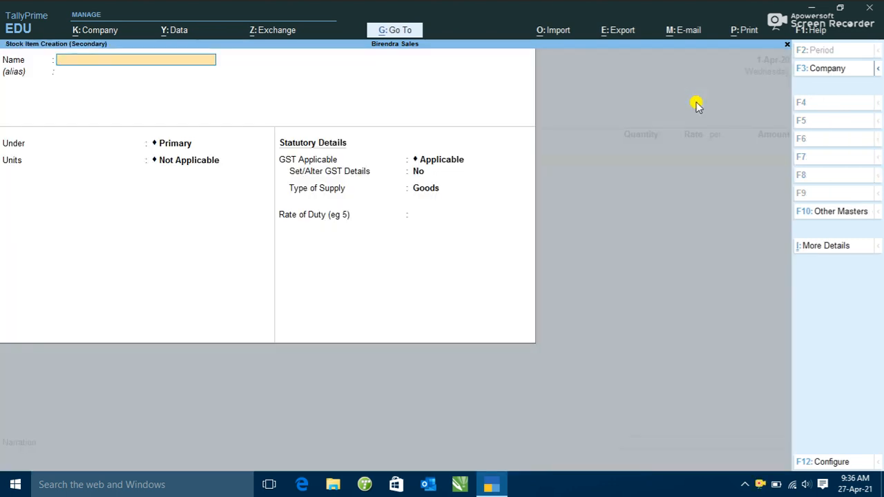
type("Key Bo")
type("rd")
key("BackSpace")
key("BackSpace")
key("BackSpace")
key("BackSpace")
type("b")
key("BackSpace")
type("Board")
key("Return")
key("Return")
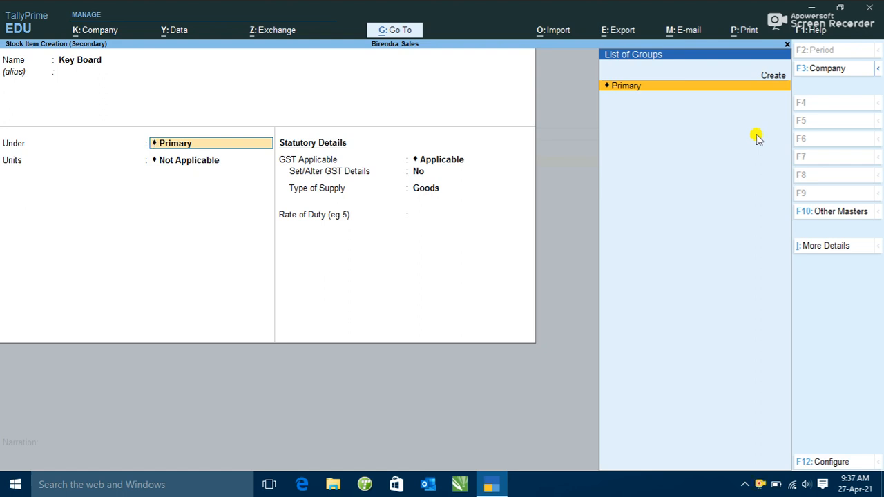
Start a new stock group named Computer under Primary for the Key Board item.
key("Up")
key("Return")
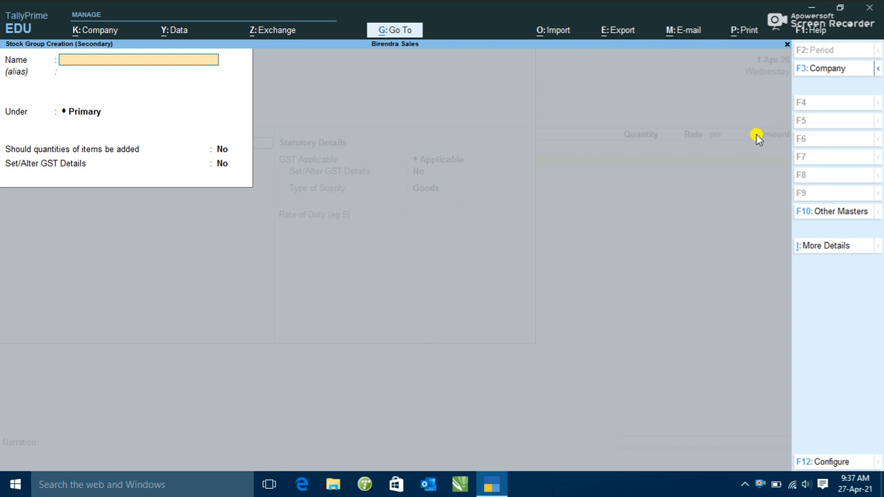
type("Computer")
key("Return")
key("Return")
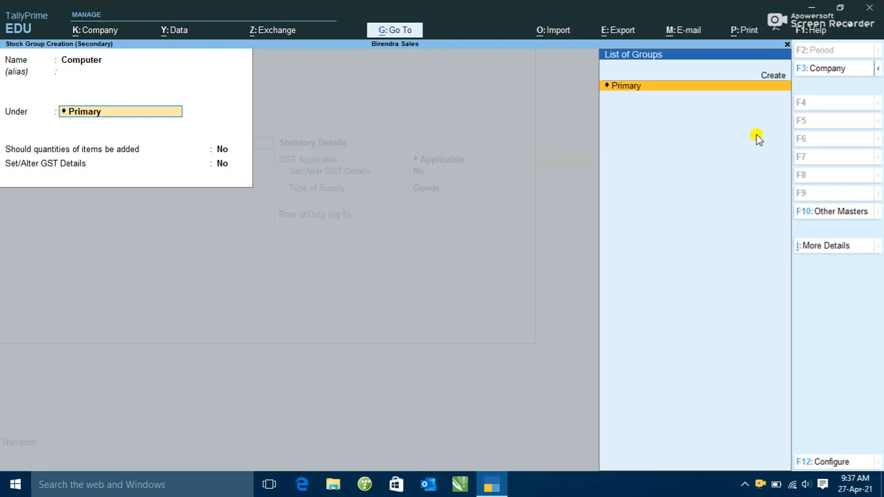
key("Return")
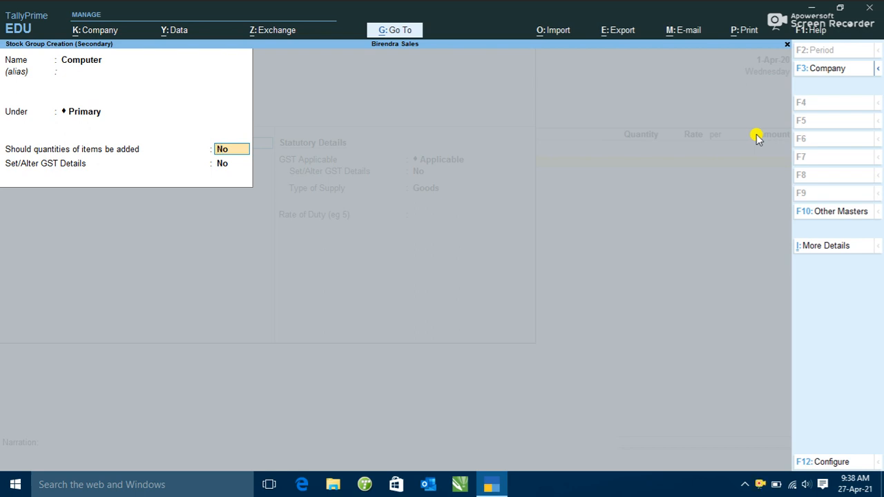
Save the Computer group with item quantities not added and GST details set to Yes, accepting the default tax details; keep the item's units Not Applicable.
key("Return")
type("y")
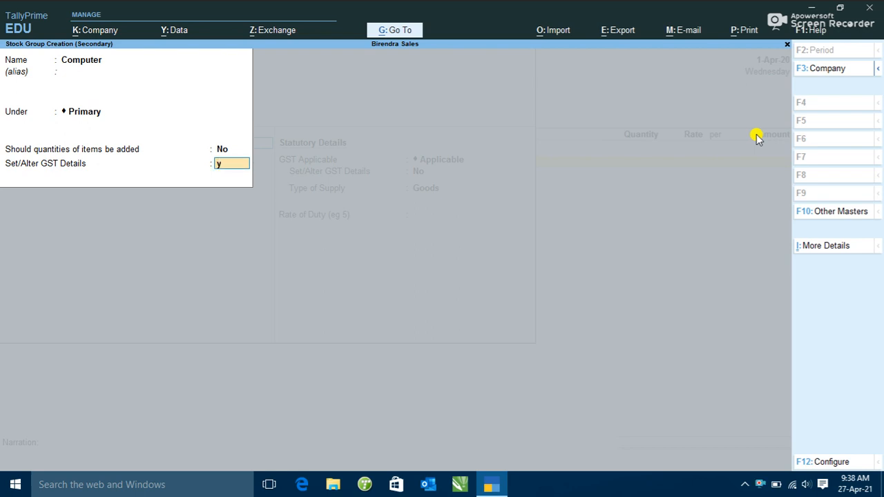
key("Return")
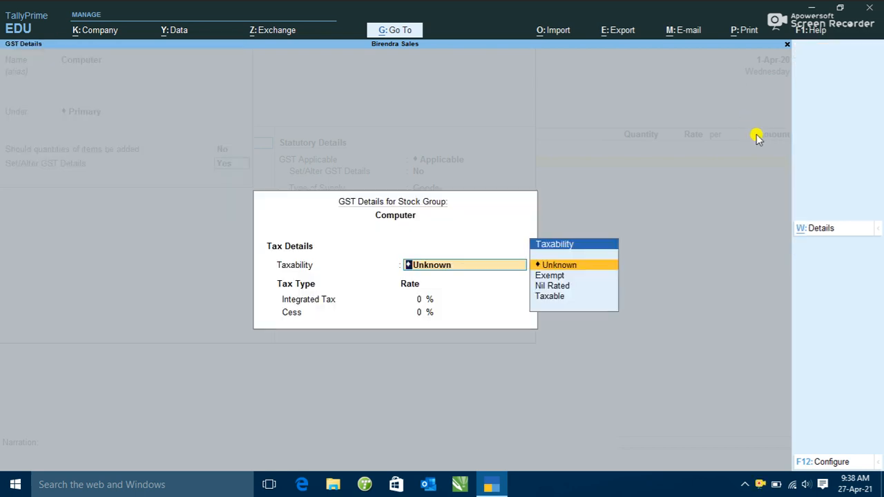
key("ctrl+a")
key("Return")
key("Return")
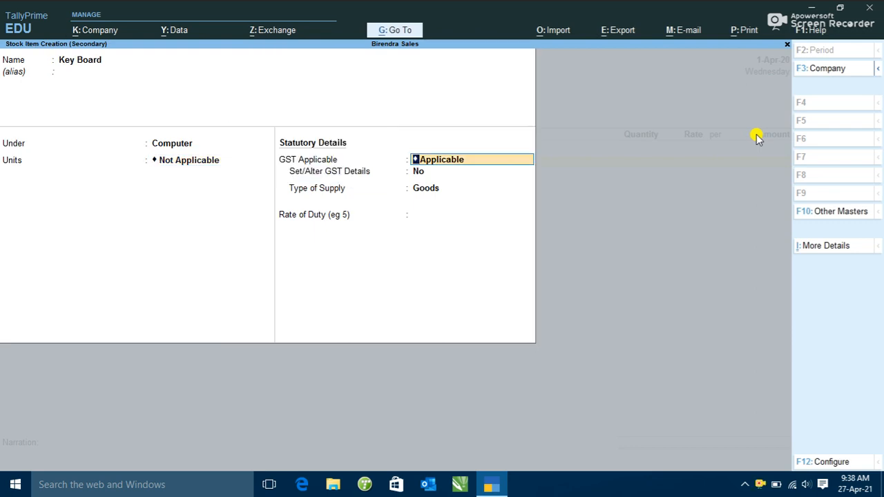
Save the stock item with GST Applicable, GST details No, supply type Goods and rate of duty 18.
key("Return")
key("Return")
key("Return")
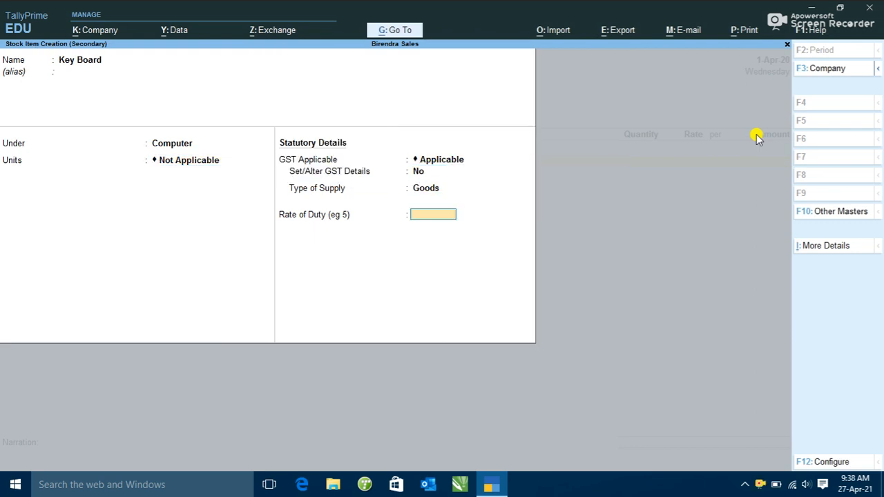
type("18")
key("Return")
key("Return")
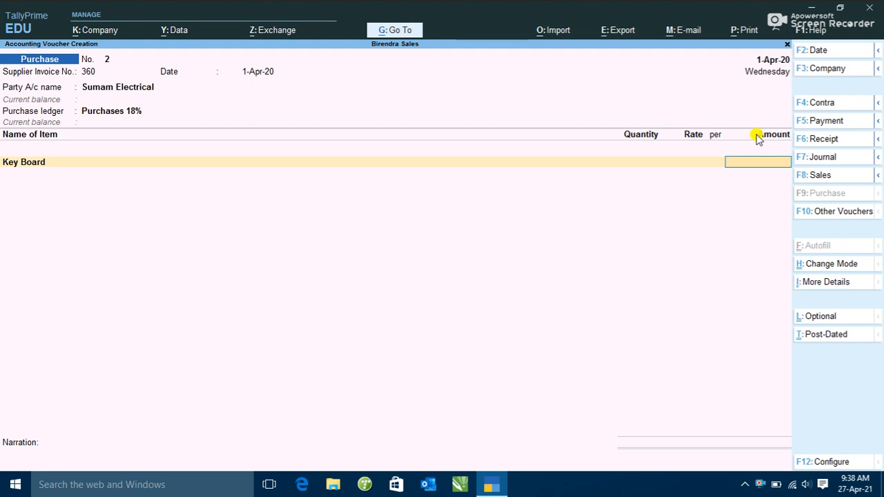
Reselect Key Board as the voucher's item and enter an amount of 1520.
key("BackSpace")
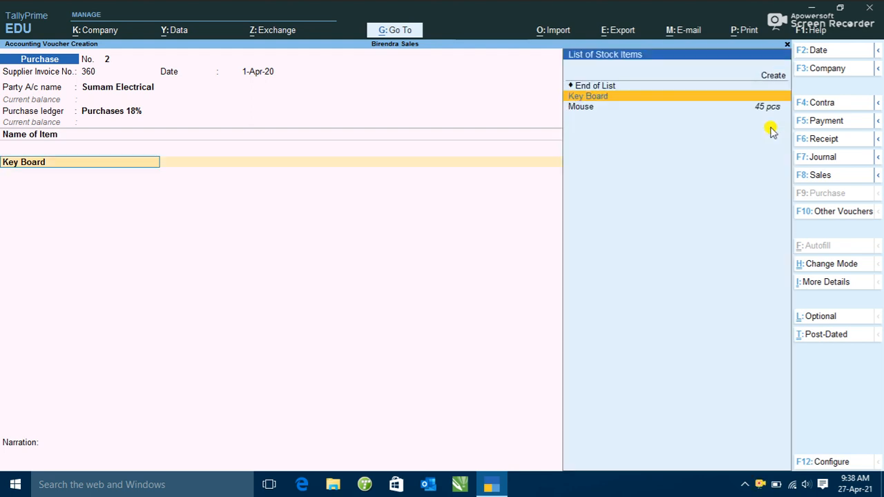
key("Return")
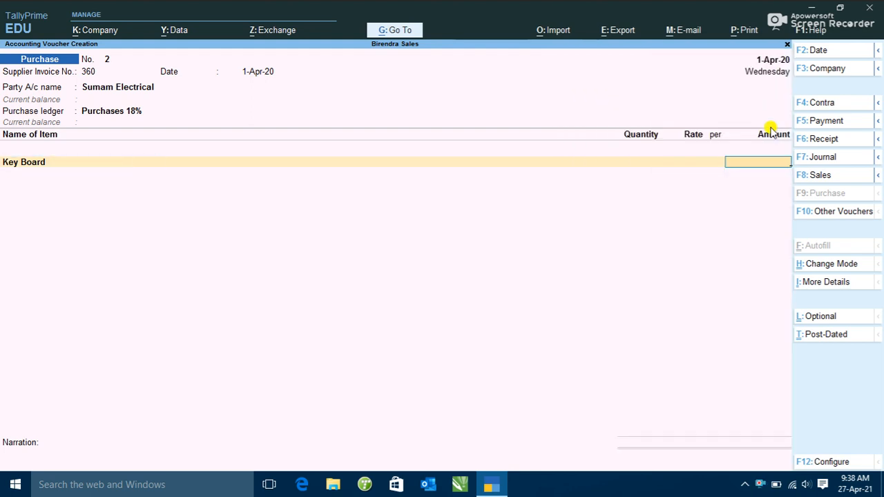
type("1520")
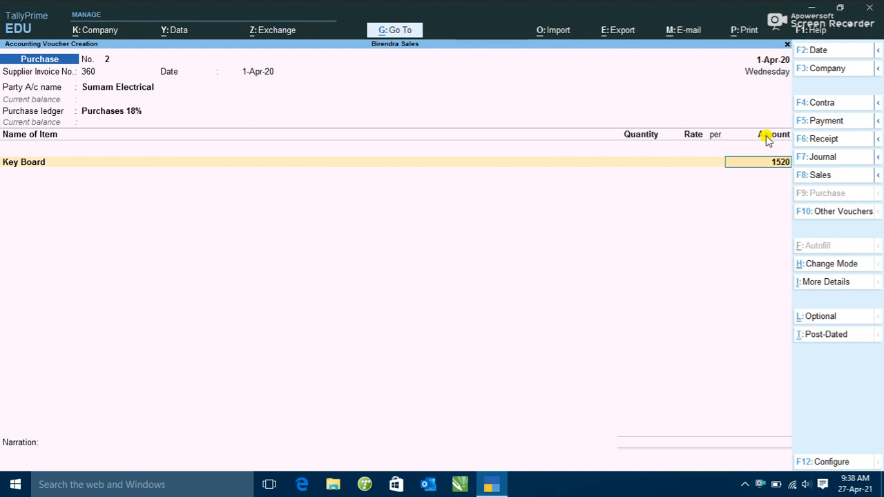
key("Return")
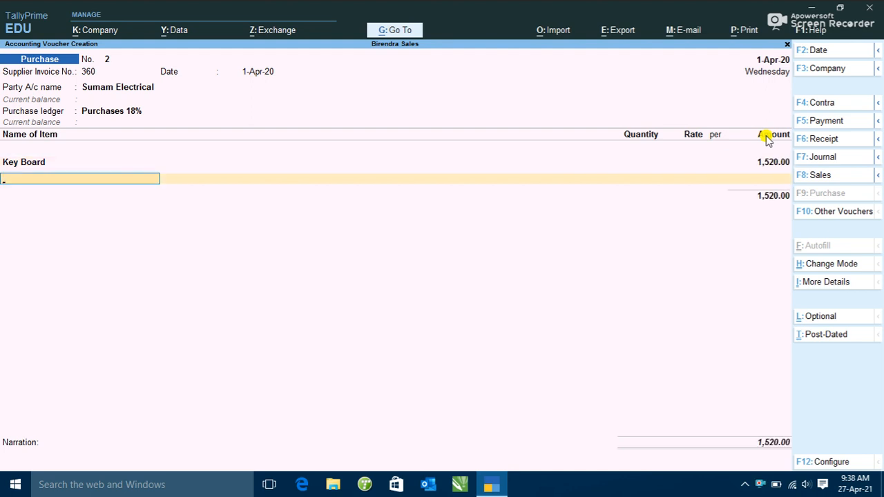
key("alt")
left_click(41, 164)
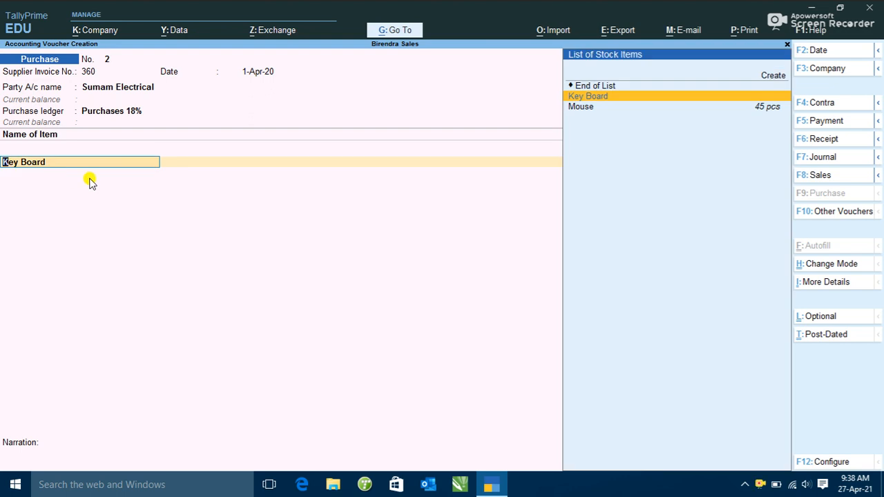
key("Return")
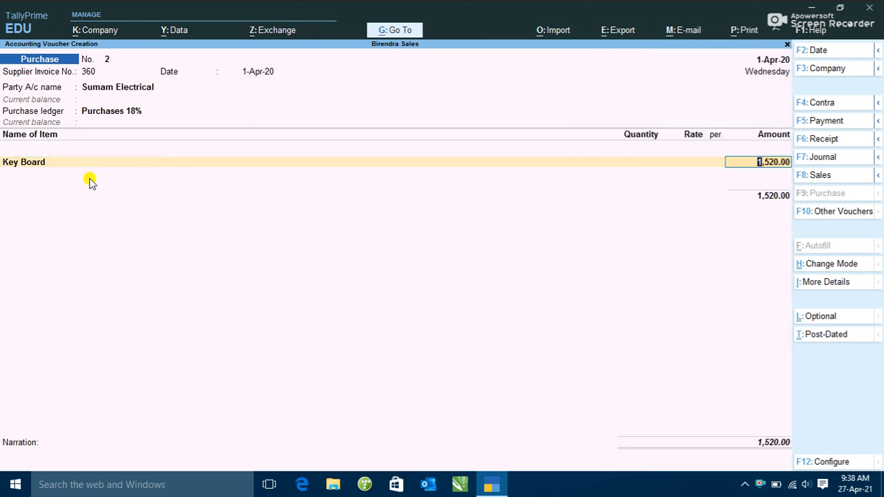
left_click(39, 163)
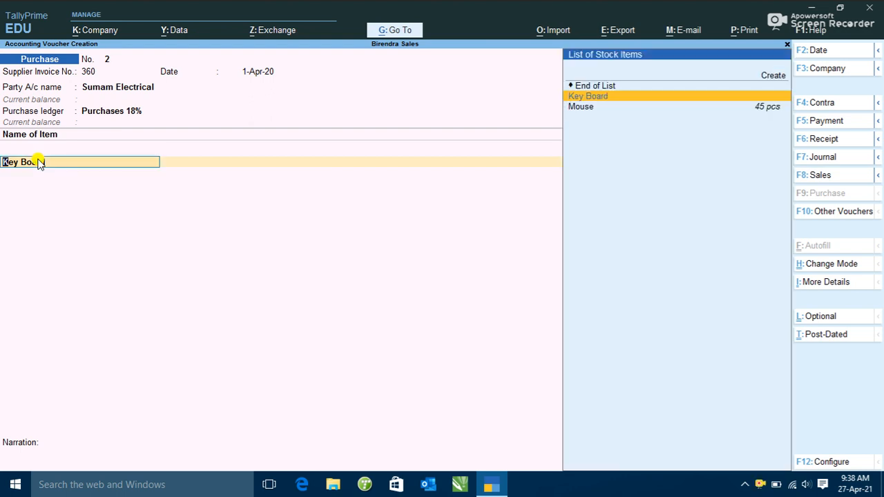
key("alt")
key("alt+c")
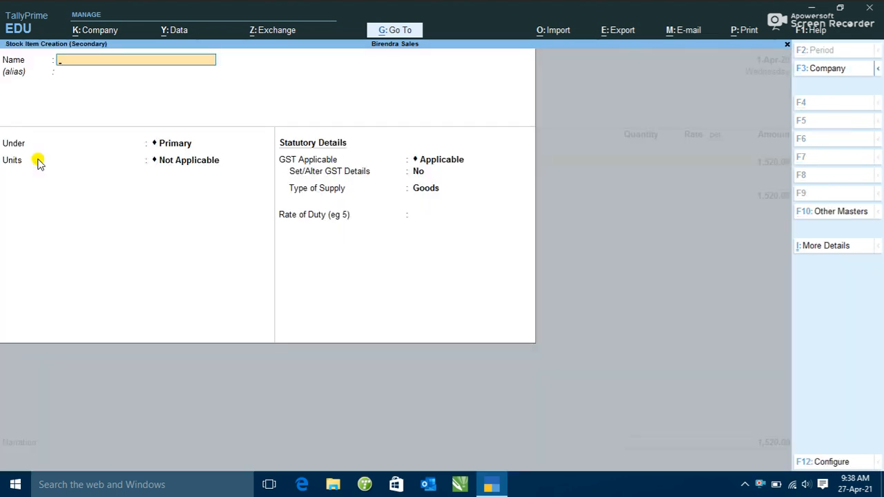
key("Escape")
key("y")
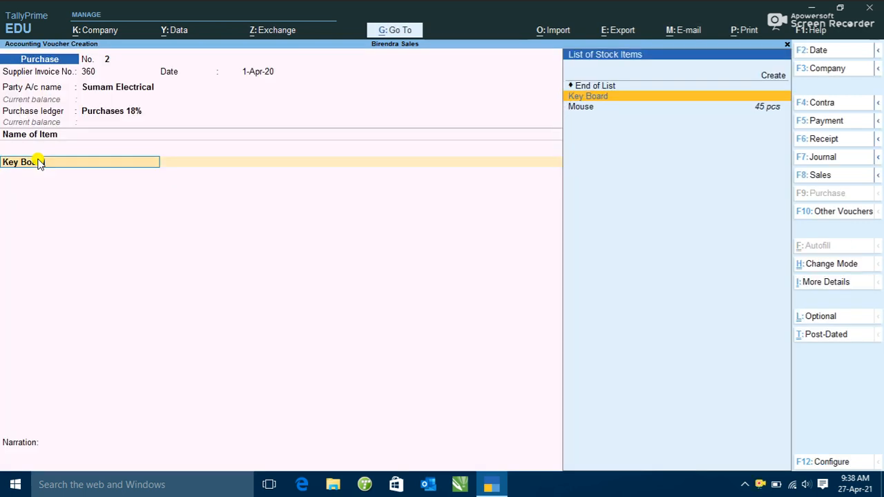
key("Up")
key("Up")
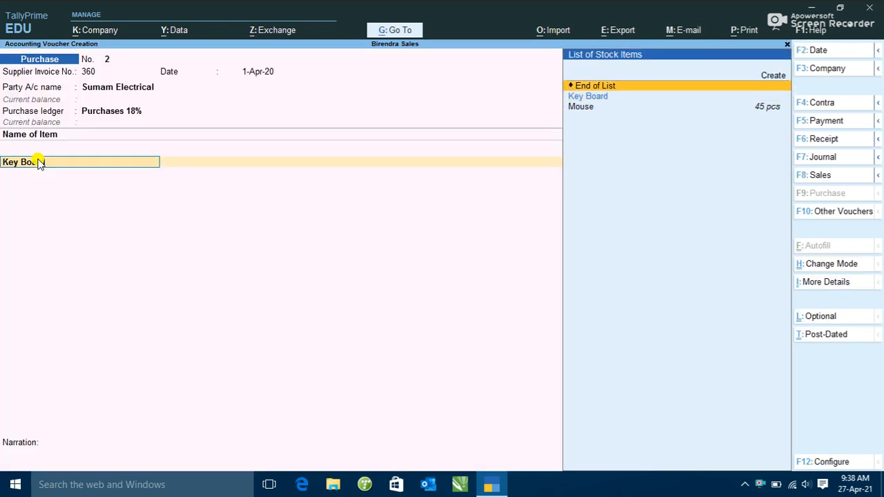
key("Return")
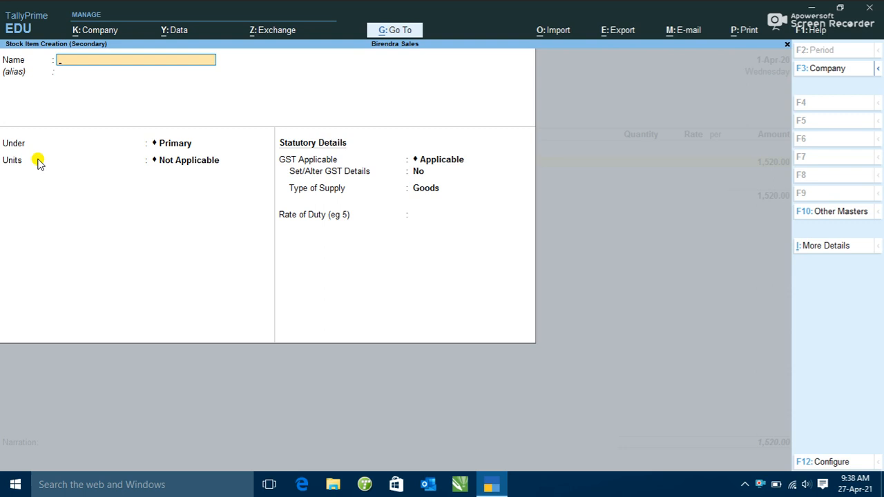
key("Escape")
key("y")
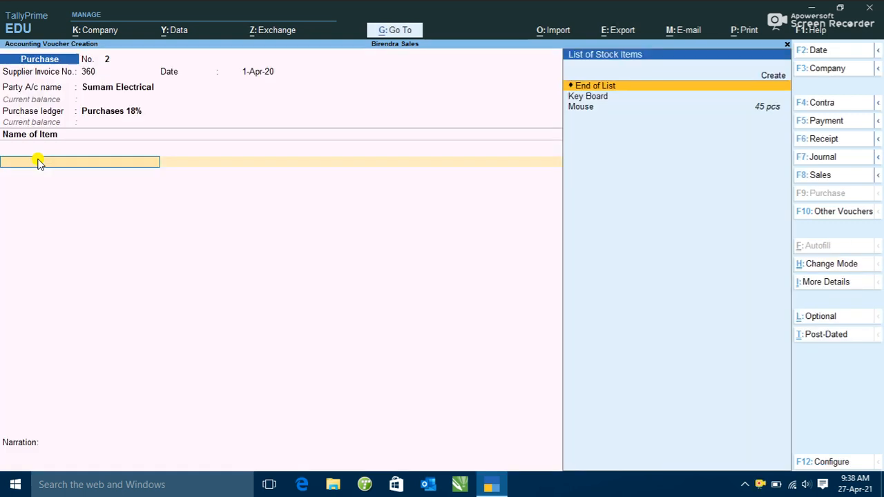
key("Down")
key("Down")
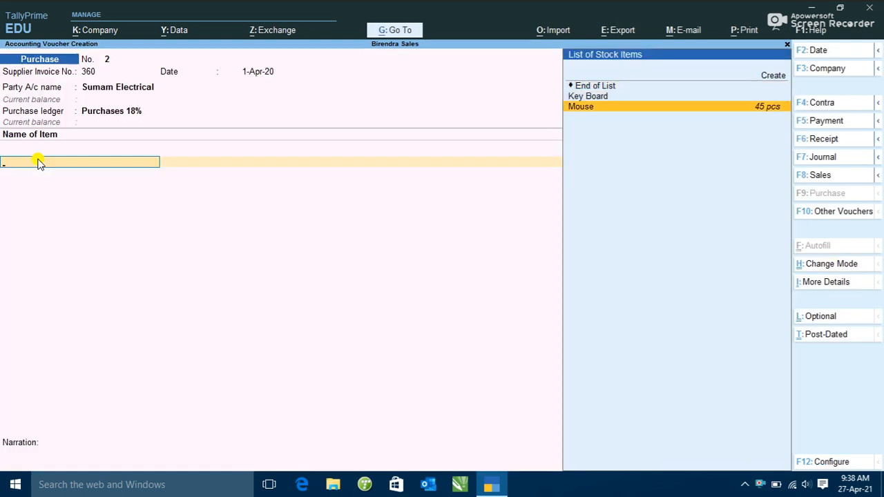
key("Up")
key("Return")
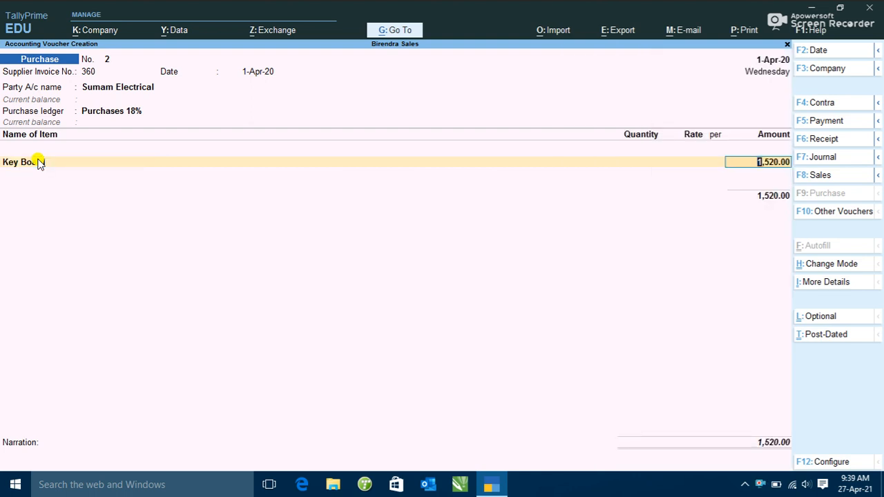
Reselect Key Board in the voucher's item line and set its amount to 14,500.
left_click(40, 162)
key("Up")
key("Down")
key("Down")
key("Up")
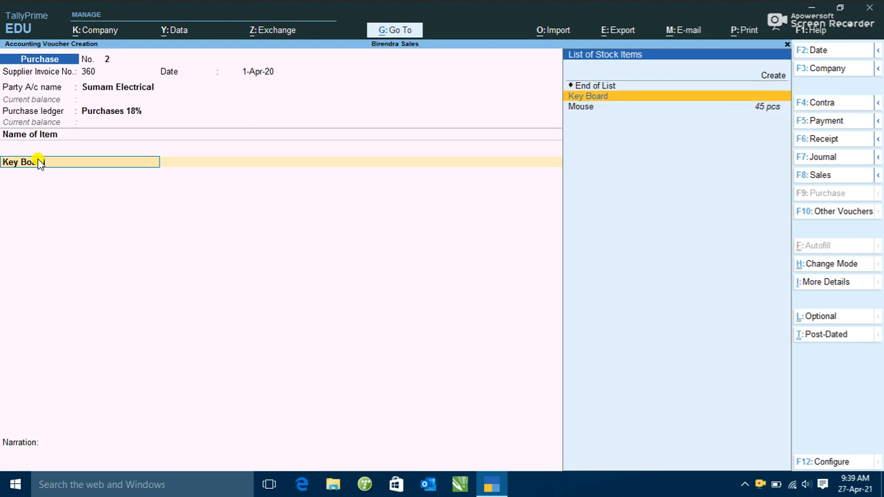
key("Return")
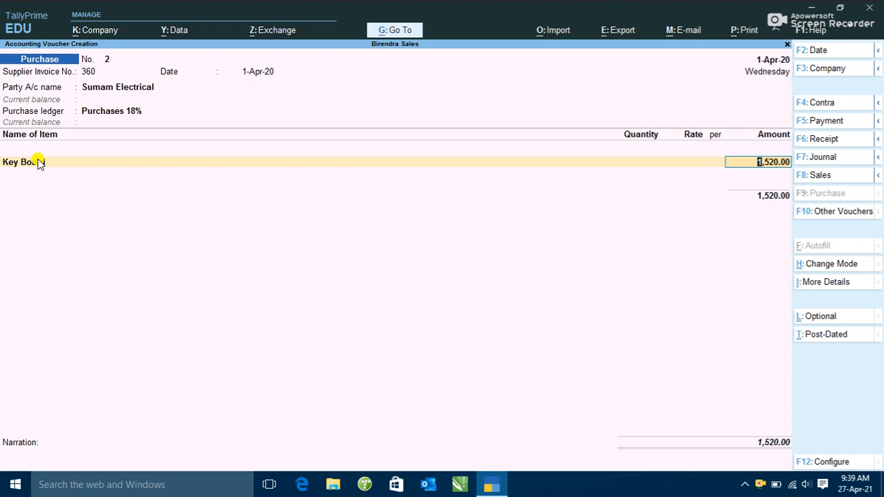
type("14,")
type("500")
key("Return")
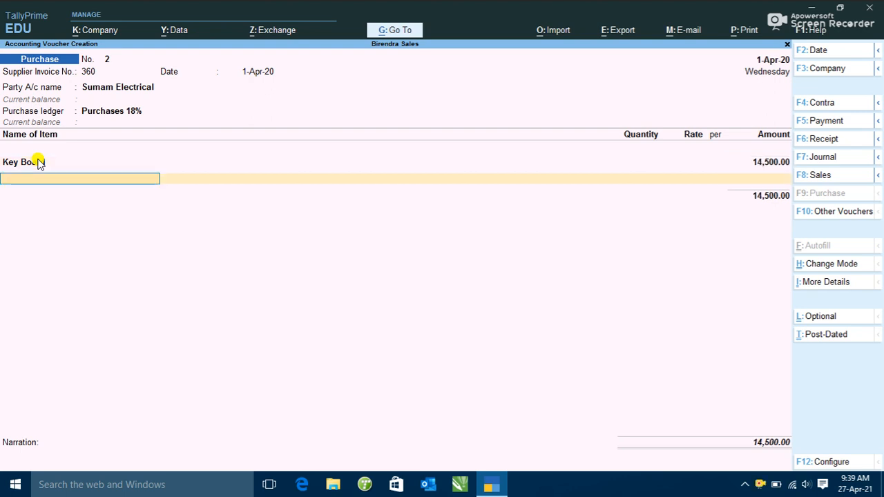
End the item and additional ledger lists, leave the narration blank and proceed to the voucher's acceptance.
key("Return")
key("Return")
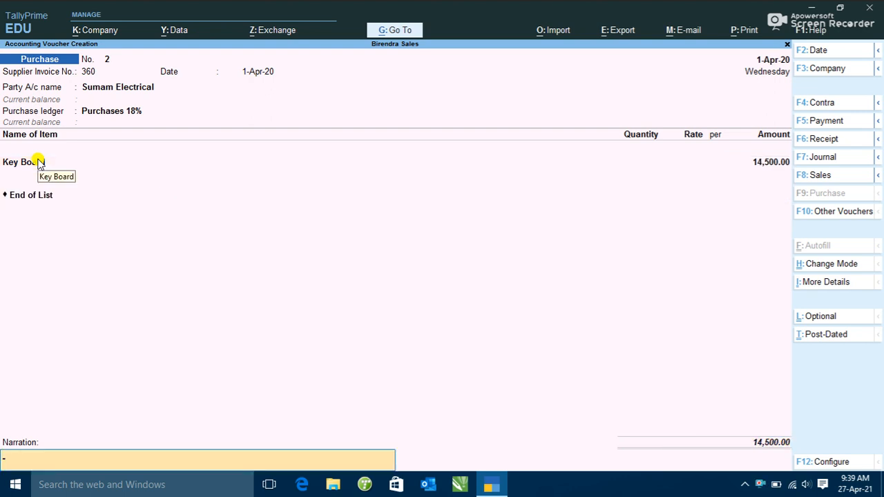
key("Return")
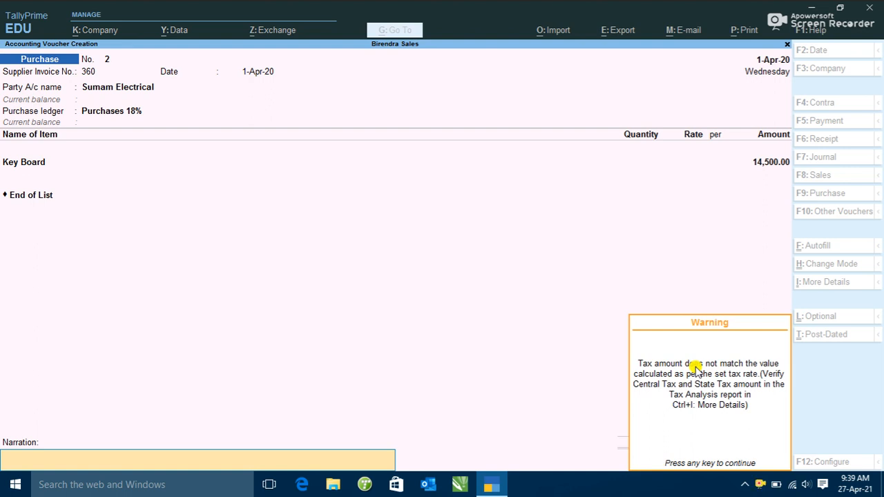
key("Return")
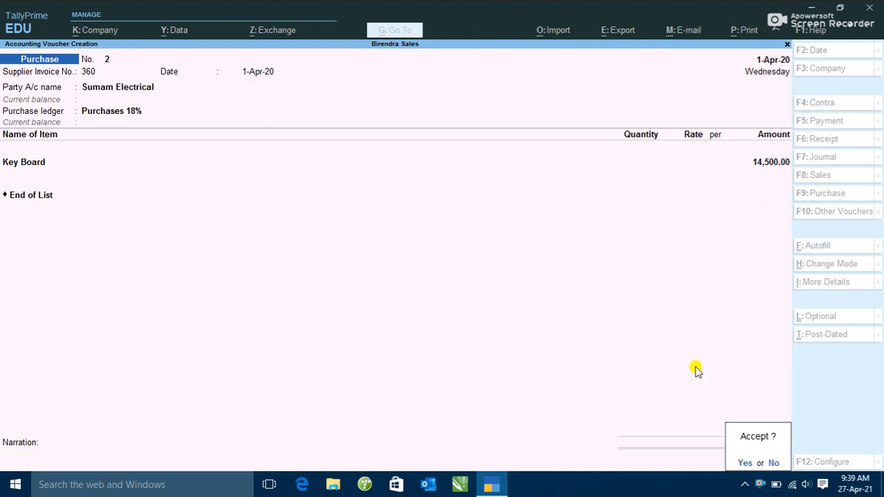